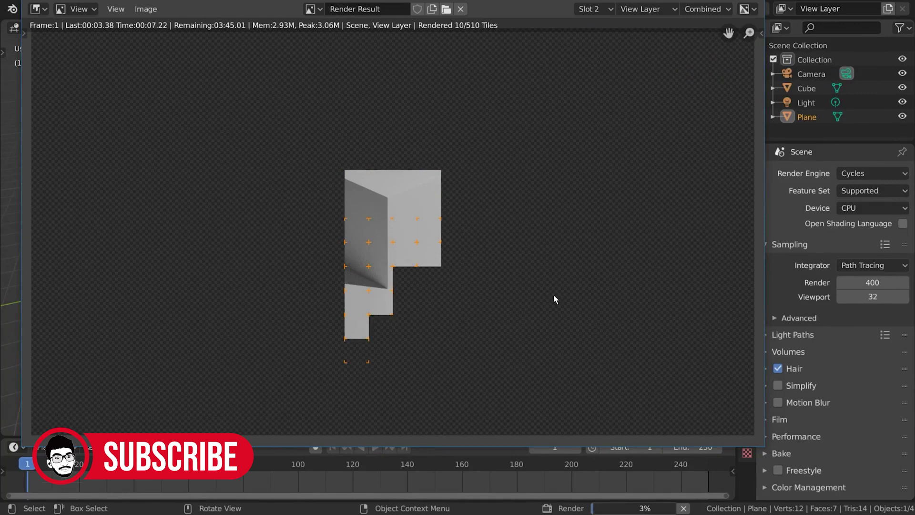
Step: Zoom the render result in and out, then orbit the Dynamic_1 sky scene to a lower, flatter angle
{"action": "scroll", "coordinate": [376, 302], "scroll_direction": "up", "scroll_amount": 8}
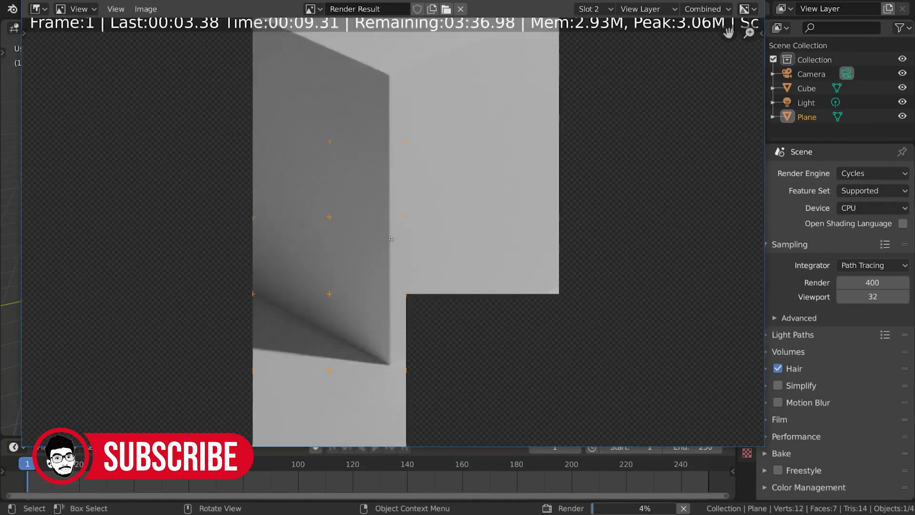
{"action": "scroll", "coordinate": [399, 231], "scroll_direction": "down", "scroll_amount": 5}
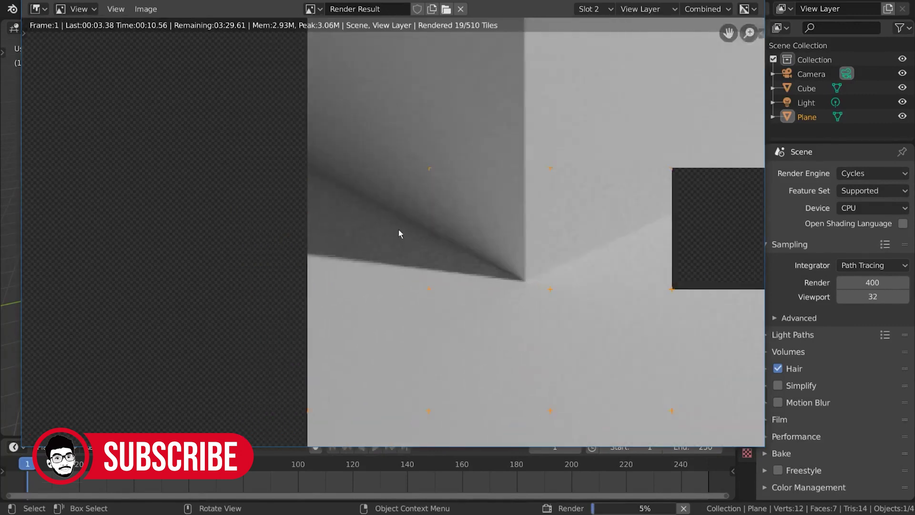
{"action": "scroll", "coordinate": [511, 230], "scroll_direction": "down", "scroll_amount": 4}
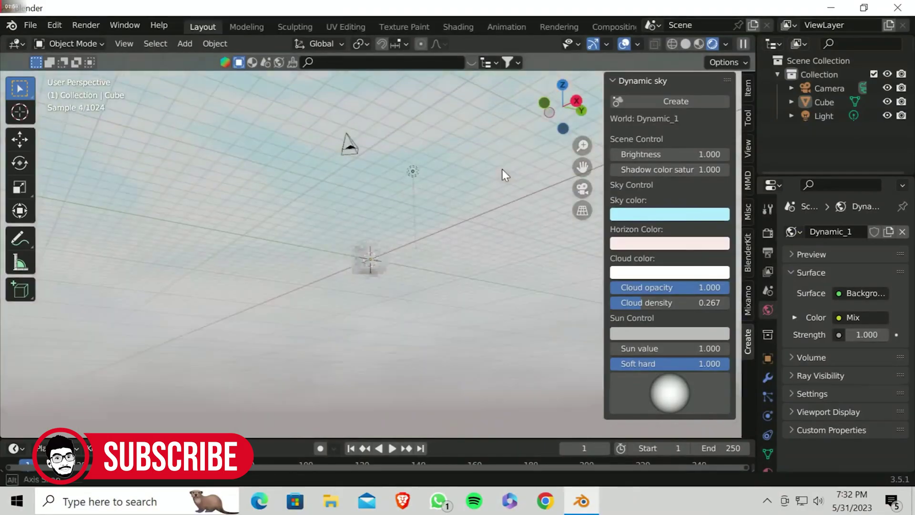
{"action": "middle_click_drag", "start_coordinate": [505, 175], "coordinate": [413, 278]}
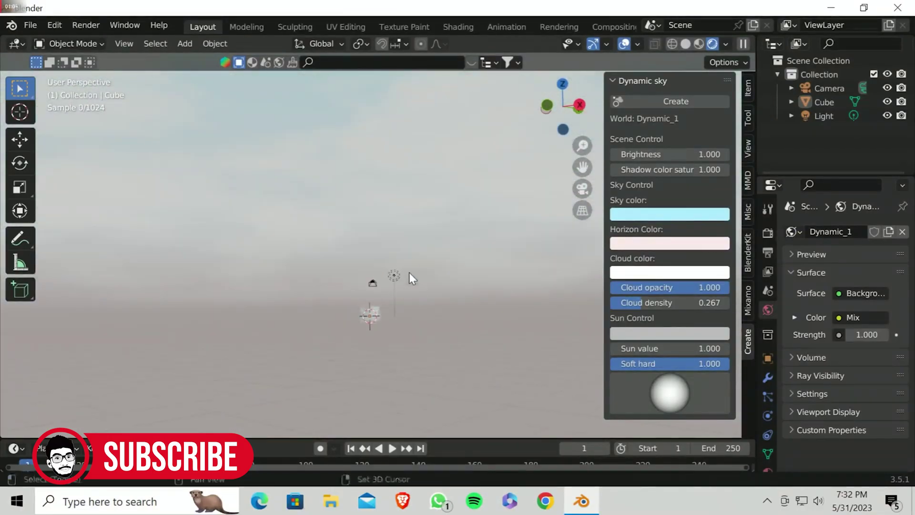
Step: Change the Dynamic sky's sky colour to a deep purple-blue, then start editing the horizon colour
{"action": "left_click", "coordinate": [650, 214]}
{"action": "left_click", "coordinate": [699, 259]}
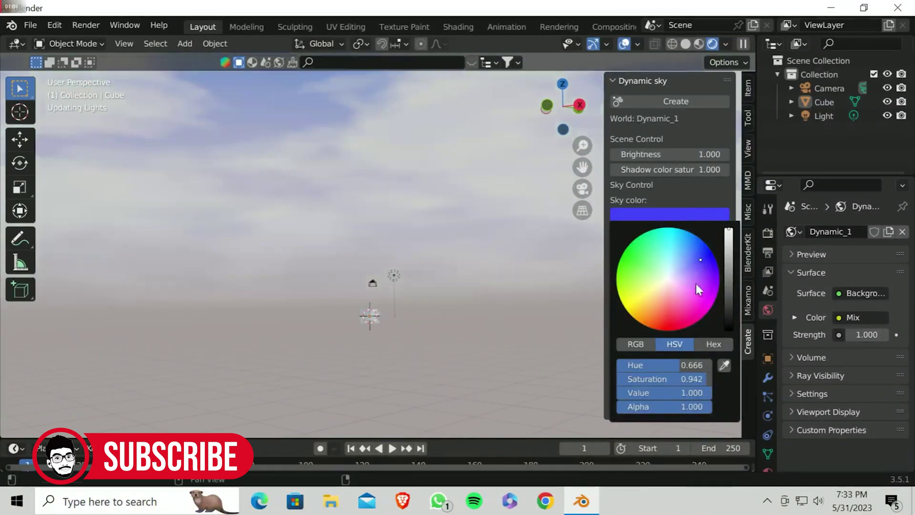
{"action": "left_click", "coordinate": [709, 265]}
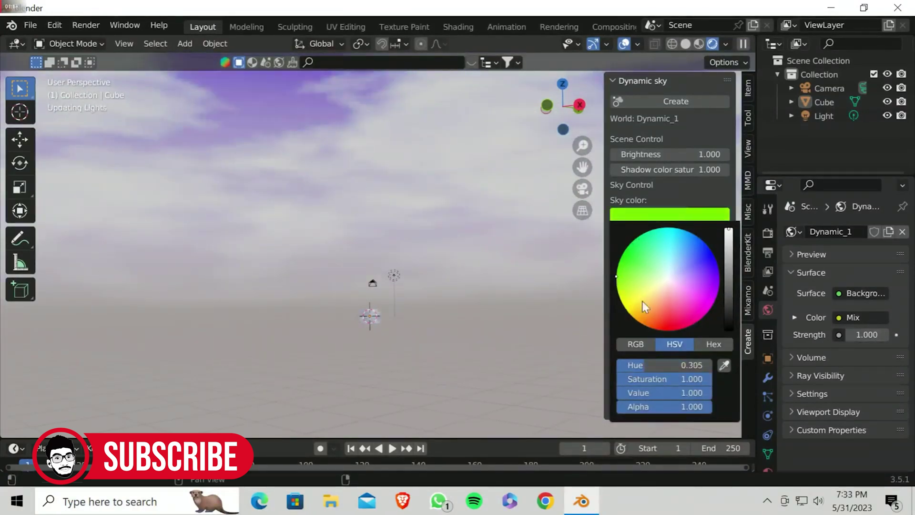
{"action": "left_click", "coordinate": [662, 244]}
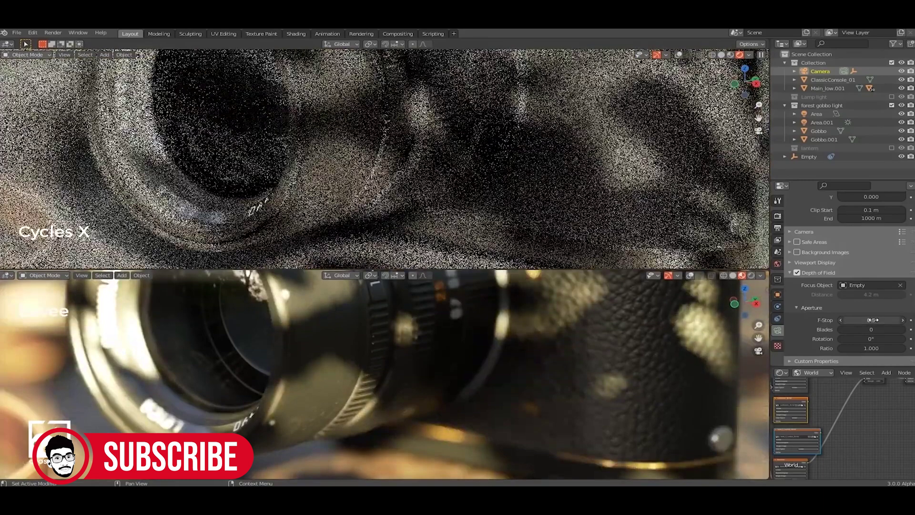
Step: Clear the Empty from the camera's Depth of Field focus object
{"action": "left_click", "coordinate": [901, 285]}
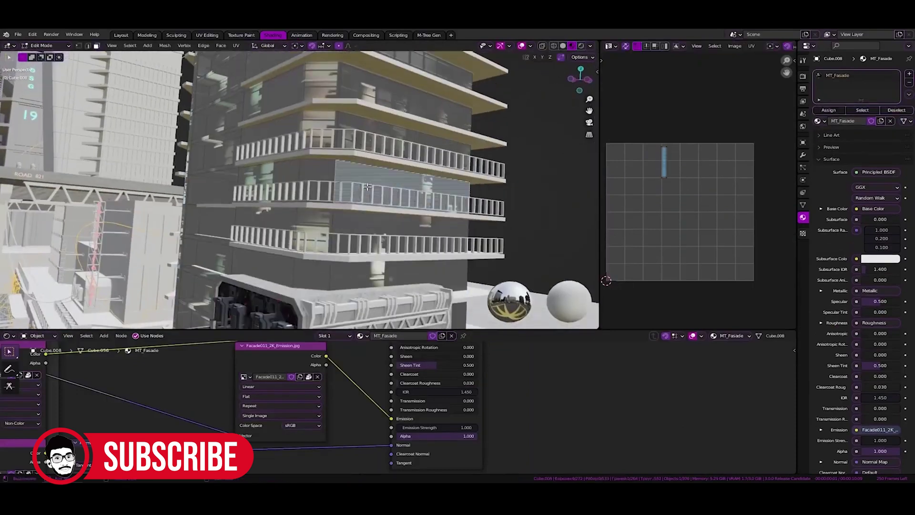
Step: Smart UV Project the selected facade faces, then select all UV islands and move them over the texture
{"action": "key", "text": "u"}
{"action": "left_click", "coordinate": [329, 177]}
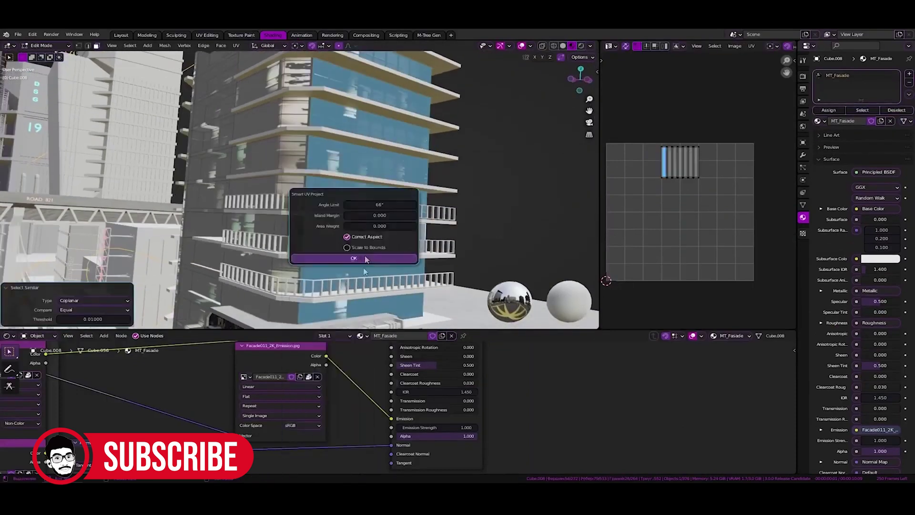
{"action": "left_click", "coordinate": [356, 235]}
{"action": "key", "text": "a"}
{"action": "key", "text": "g"}
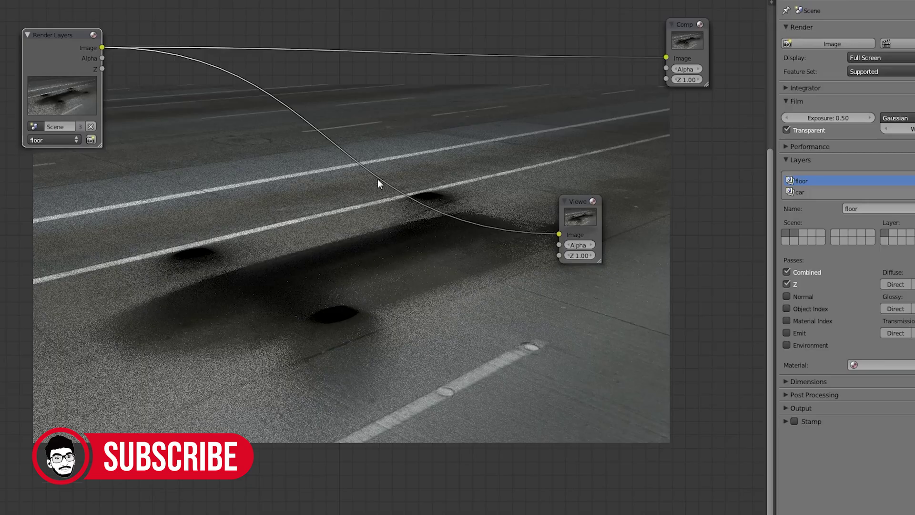
Step: Duplicate the Render Layers node, set the copy to the car layer, and preview car and floor in the Viewer
{"action": "key", "text": "shift+d"}
{"action": "left_click", "coordinate": [44, 221]}
{"action": "left_click", "coordinate": [46, 141]}
{"action": "left_click", "coordinate": [43, 134]}
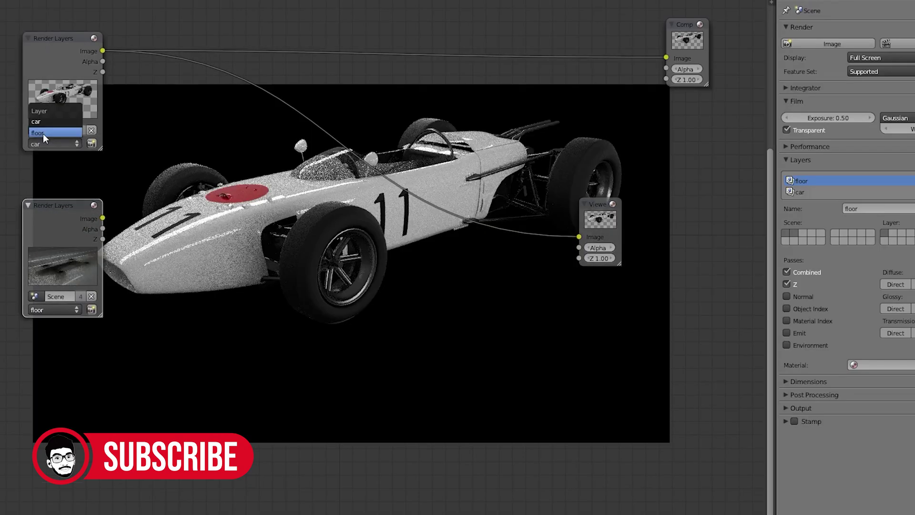
{"action": "left_click", "coordinate": [43, 133]}
{"action": "left_click", "coordinate": [58, 306]}
{"action": "left_click", "coordinate": [58, 296]}
{"action": "left_click", "coordinate": [61, 205], "text": "ctrl+shift"}
{"action": "left_click", "coordinate": [61, 200], "text": "ctrl+shift"}
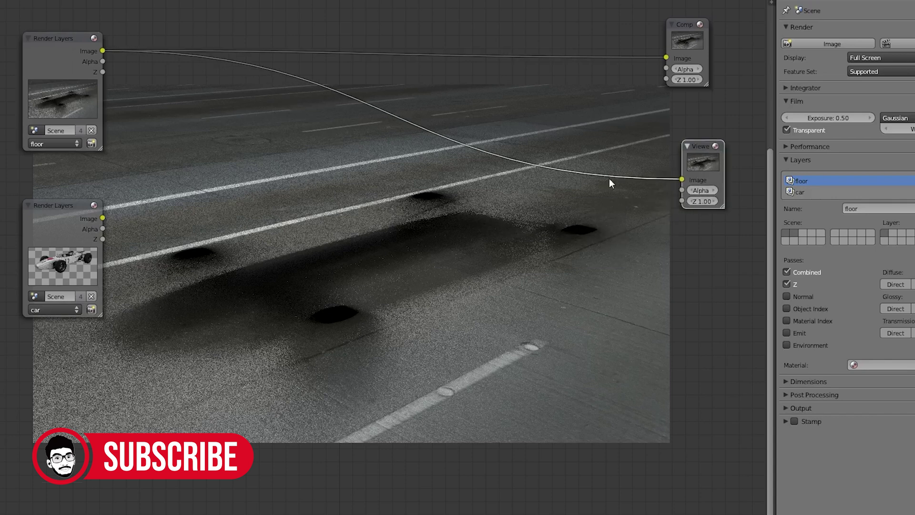
Step: Add a Mix colour node fed by the car layer, enable its alpha, and send it to Composite
{"action": "key", "text": "shift+a"}
{"action": "mouse_move", "coordinate": [274, 245]}
{"action": "left_click", "coordinate": [327, 259]}
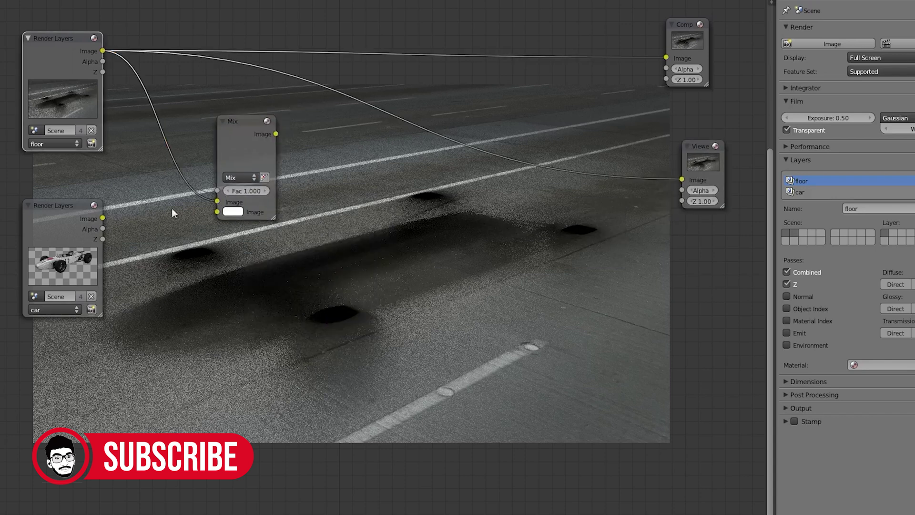
{"action": "left_click_drag", "start_coordinate": [214, 209], "coordinate": [218, 213]}
{"action": "left_click_drag", "start_coordinate": [233, 124], "coordinate": [239, 135]}
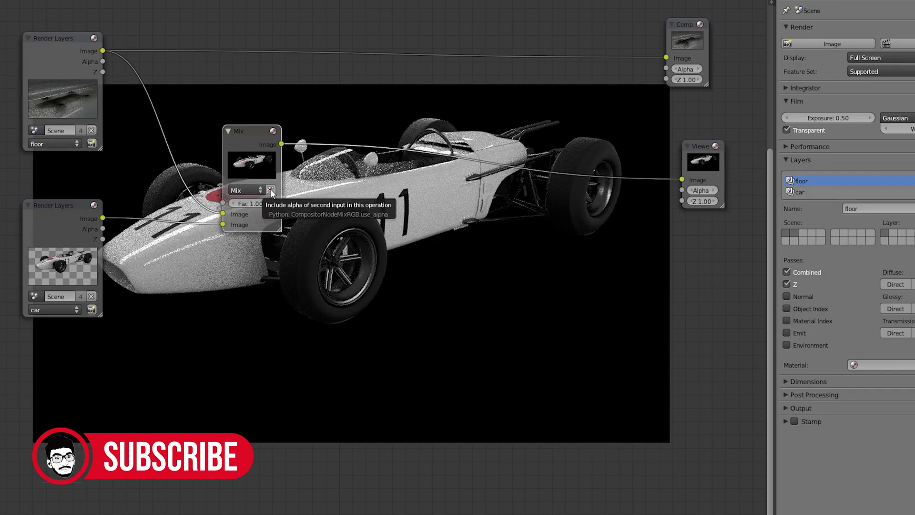
{"action": "left_click", "coordinate": [270, 191]}
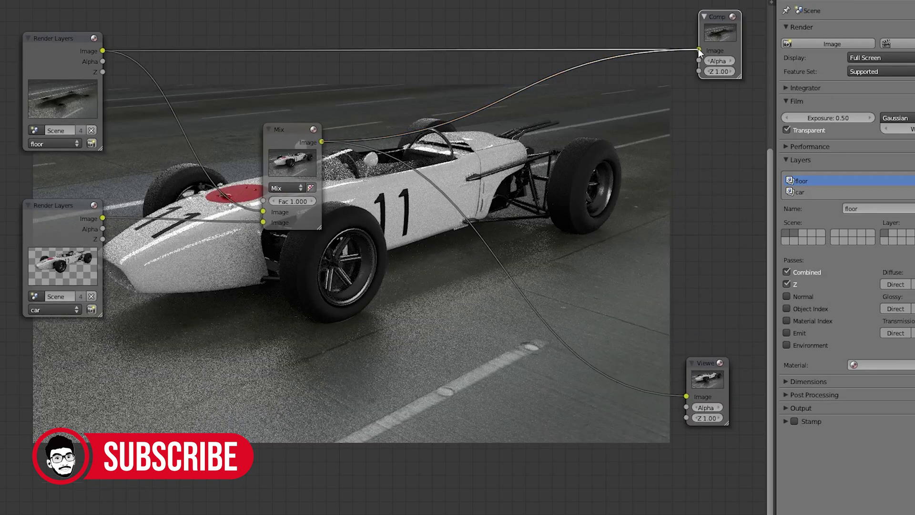
{"action": "left_click_drag", "start_coordinate": [699, 51], "coordinate": [688, 55]}
{"action": "left_click", "coordinate": [891, 408]}
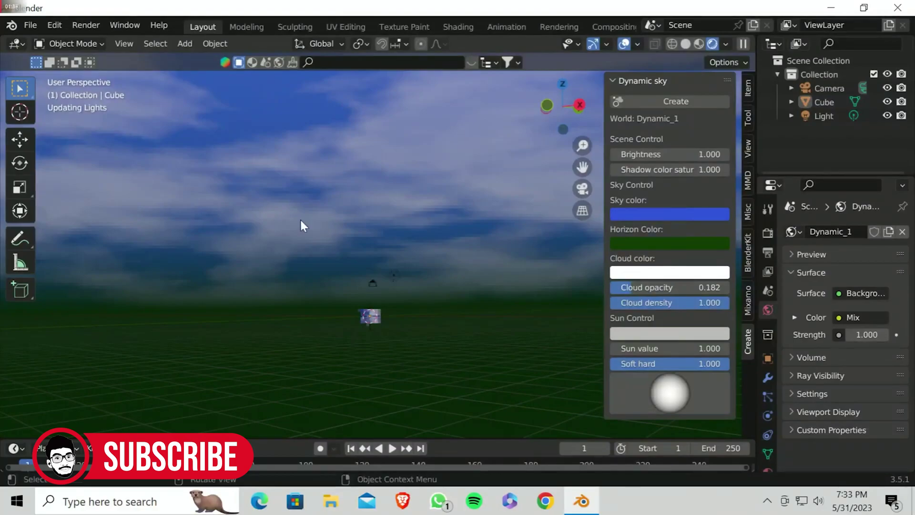
Step: Set the Dynamic sky's sun colour to pale pink (hue 0.820, saturation 0.206, value 0.969)
{"action": "left_click", "coordinate": [650, 334]}
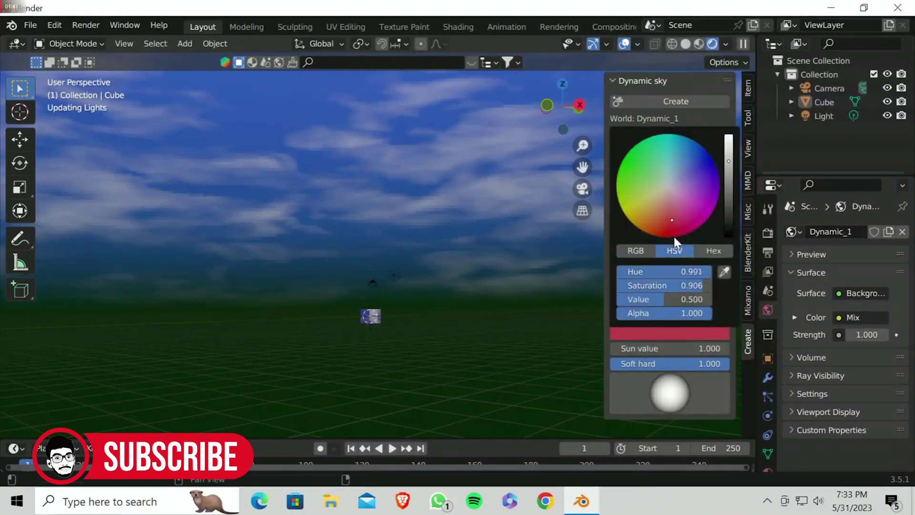
{"action": "left_click", "coordinate": [698, 184]}
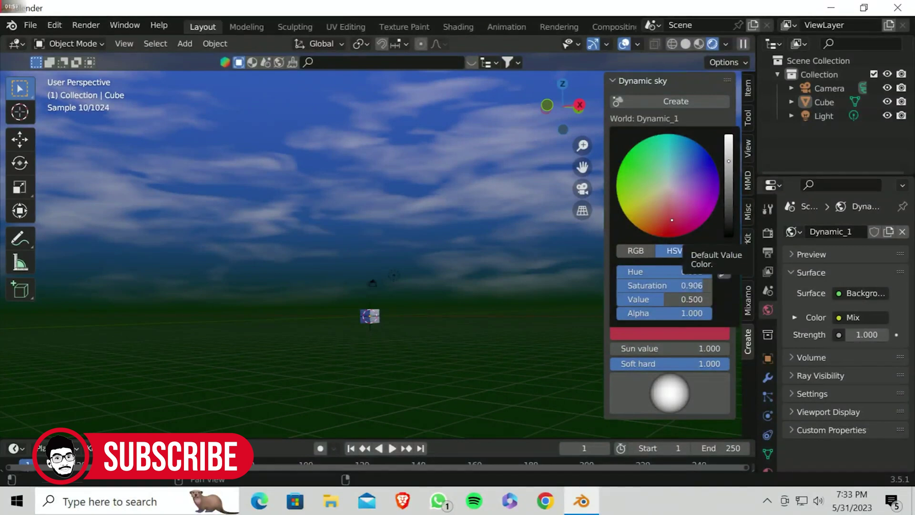
{"action": "left_click", "coordinate": [731, 141]}
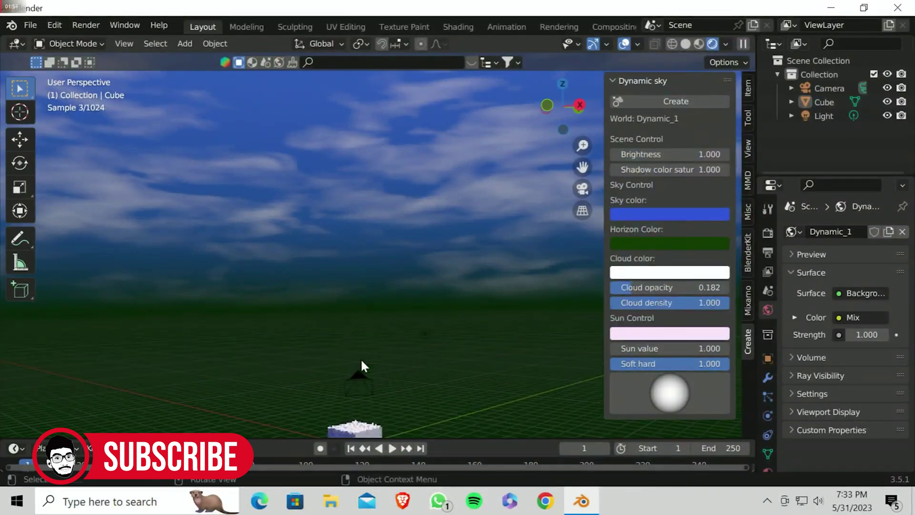
Step: Orbit in closer to the cube and check the sky through the scene camera at a level angle
{"action": "middle_click_drag", "start_coordinate": [361, 358], "coordinate": [531, 280]}
{"action": "scroll", "coordinate": [410, 329], "scroll_direction": "up", "scroll_amount": 3}
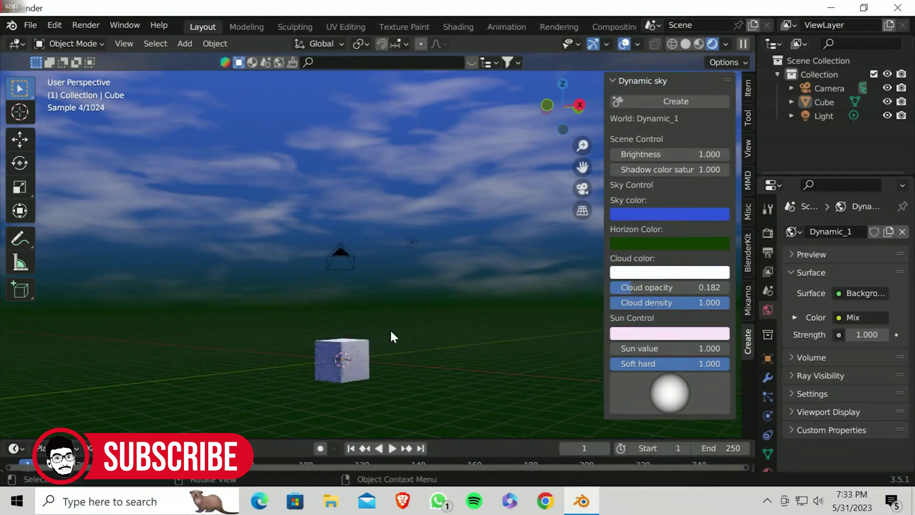
{"action": "key", "text": "KP_0"}
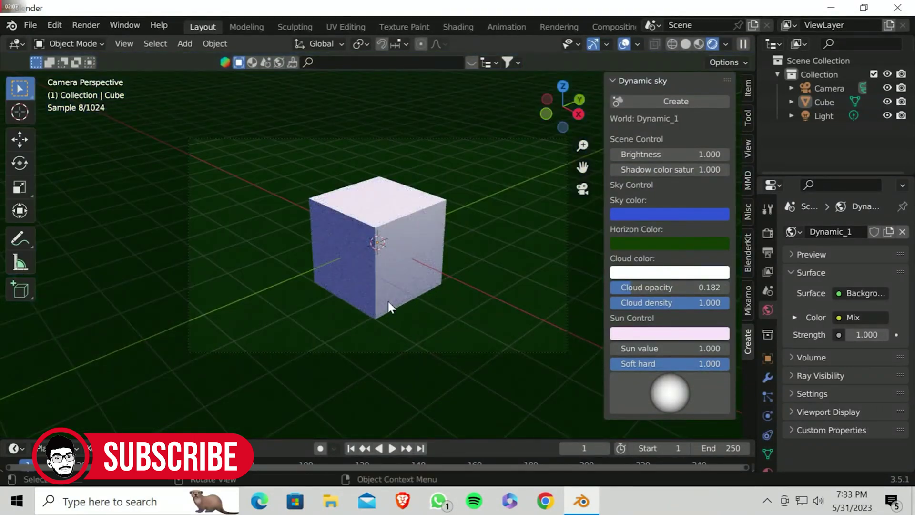
{"action": "middle_click_drag", "start_coordinate": [388, 301], "coordinate": [393, 265]}
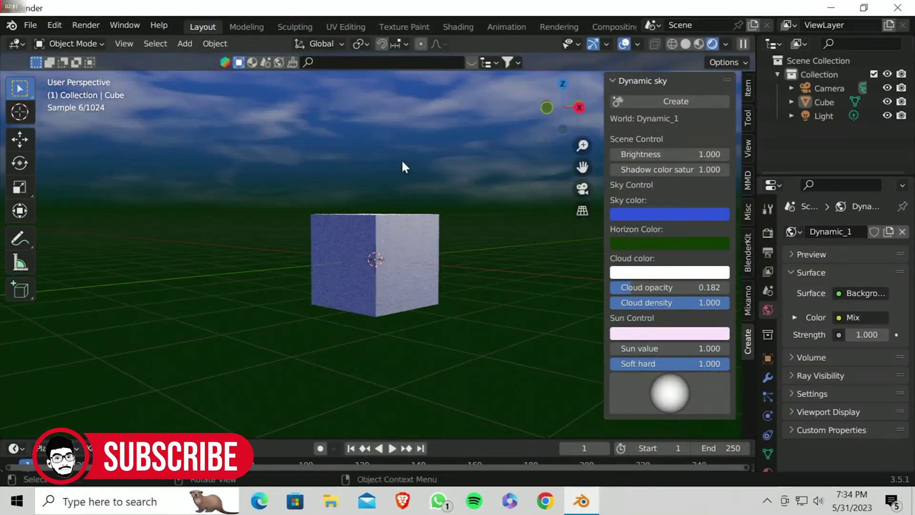